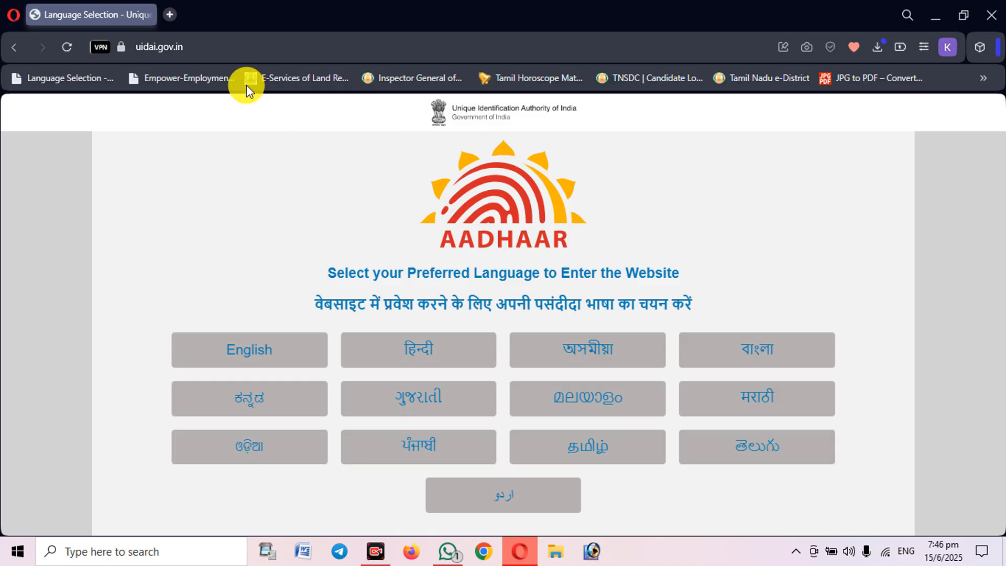
Step: Enter the UIDAI website in English and open its Update Demographics Data & Check Status service
left_click(135, 52)
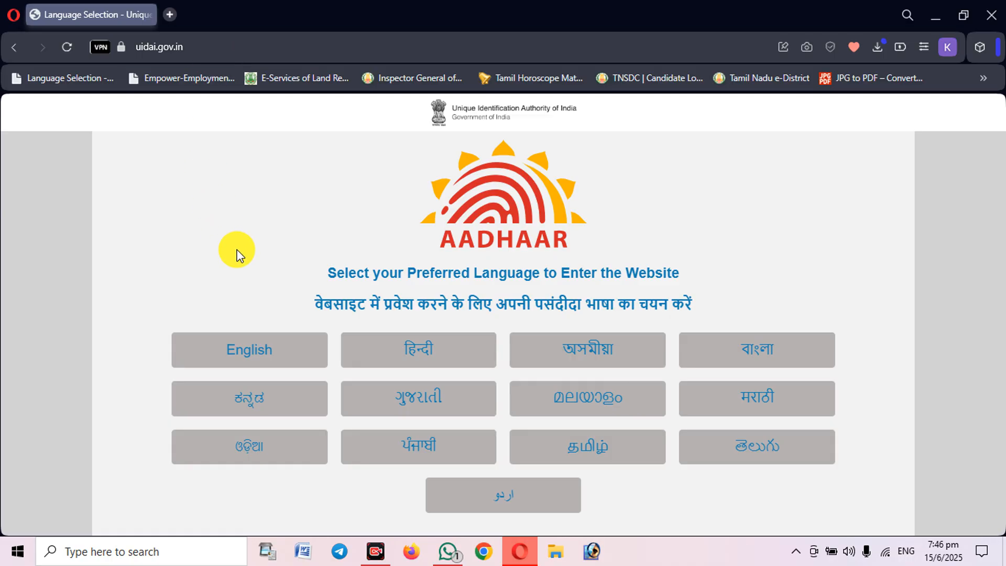
left_click(285, 348)
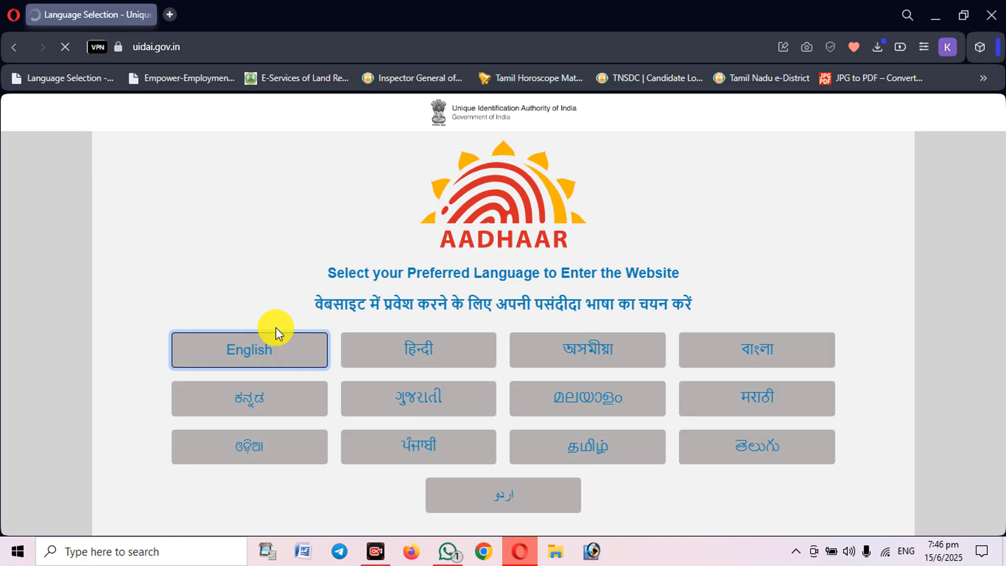
mouse_move(98, 231)
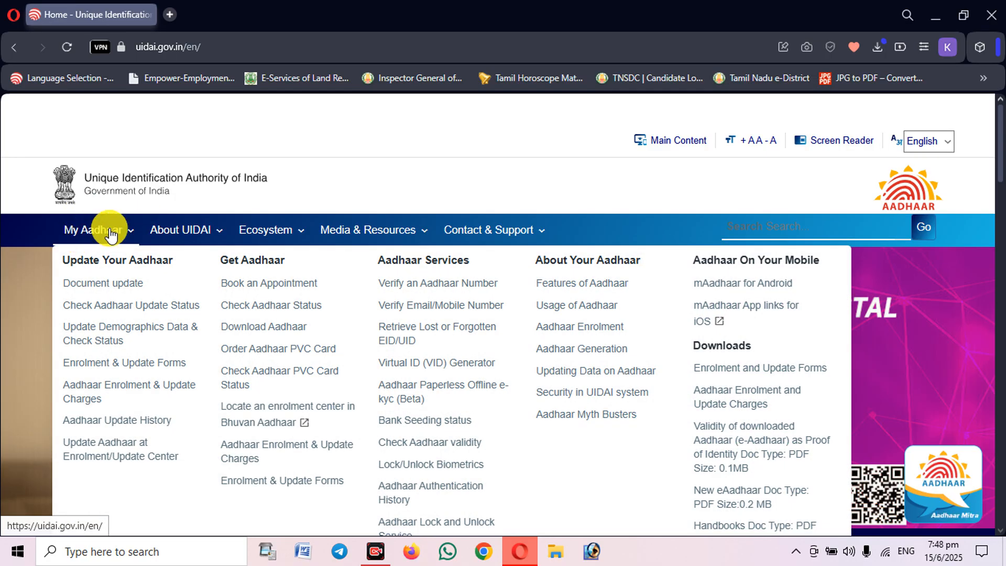
left_click(111, 338)
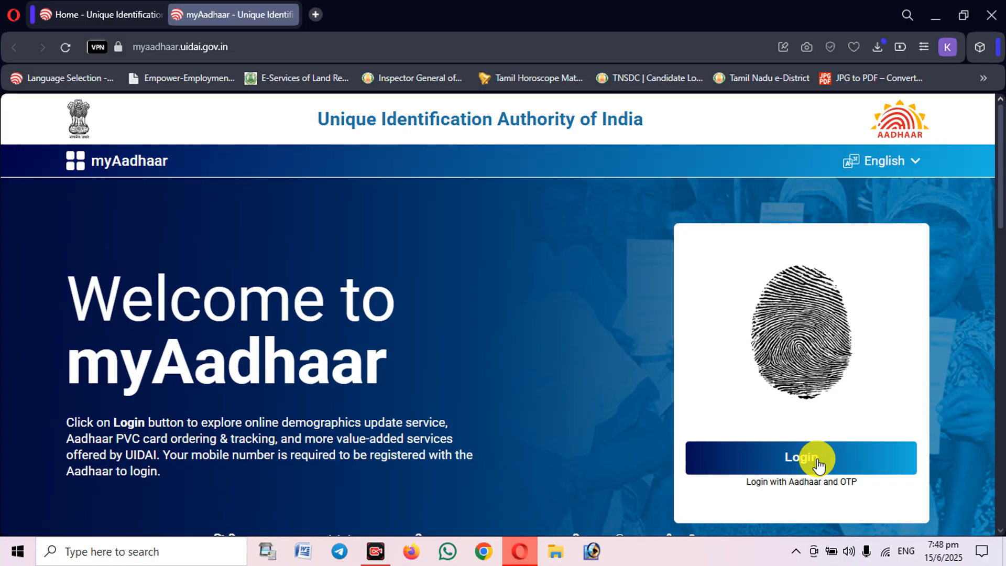
Step: Log in to myAadhaar and open the Report Death of a Family Member service
left_click(818, 461)
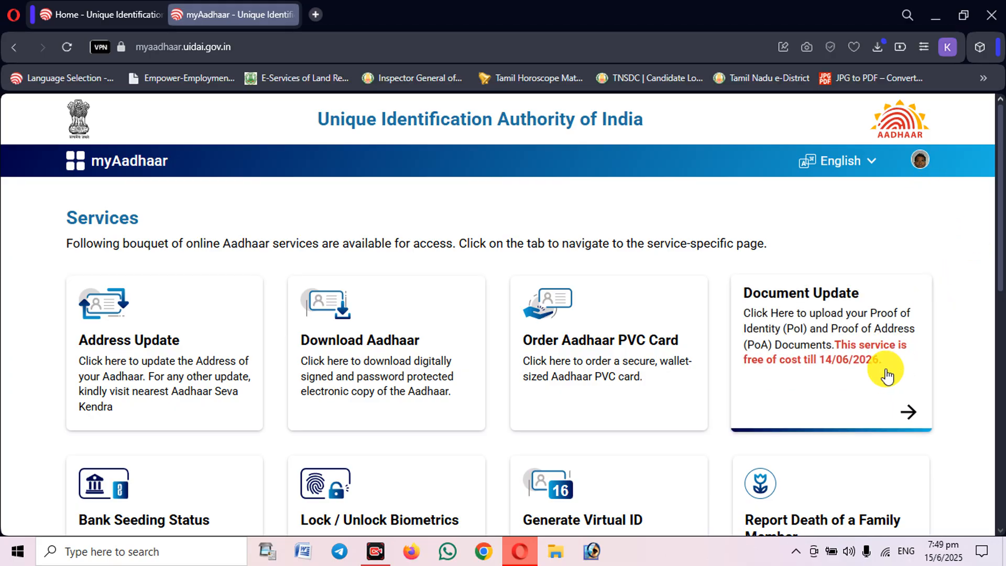
scroll(910, 372, "down", 5)
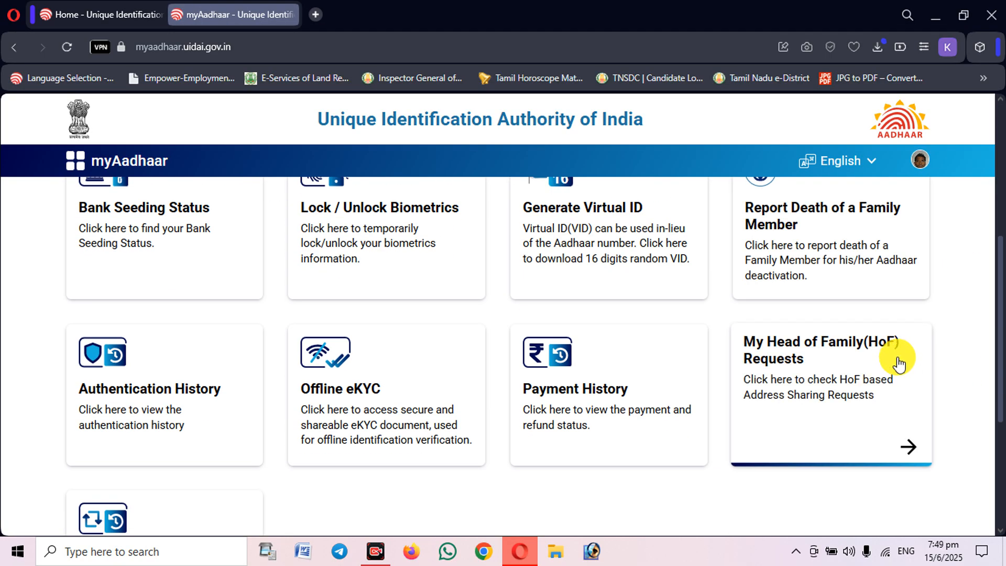
scroll(1001, 286, "up", 3)
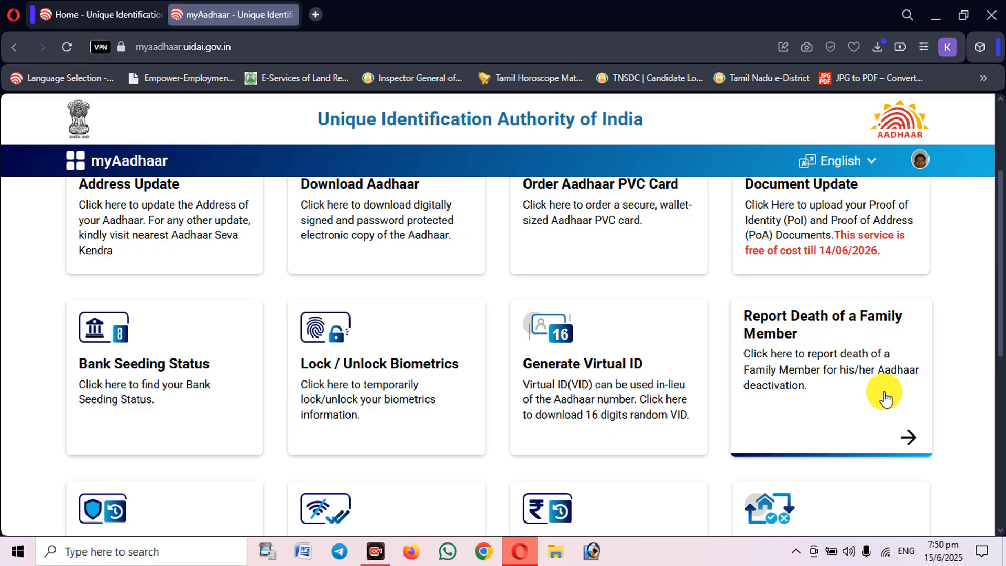
left_click(883, 417)
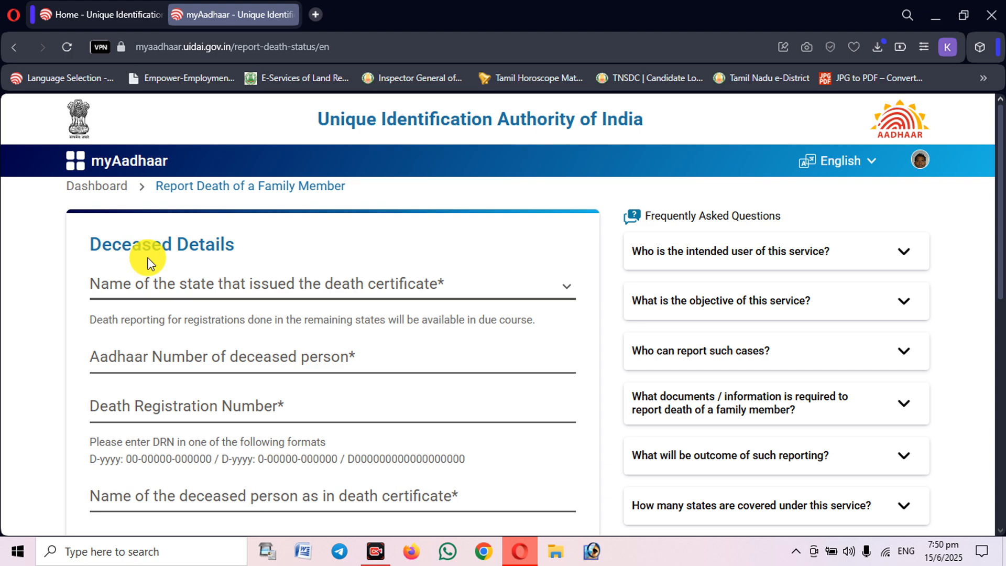
left_click(213, 291)
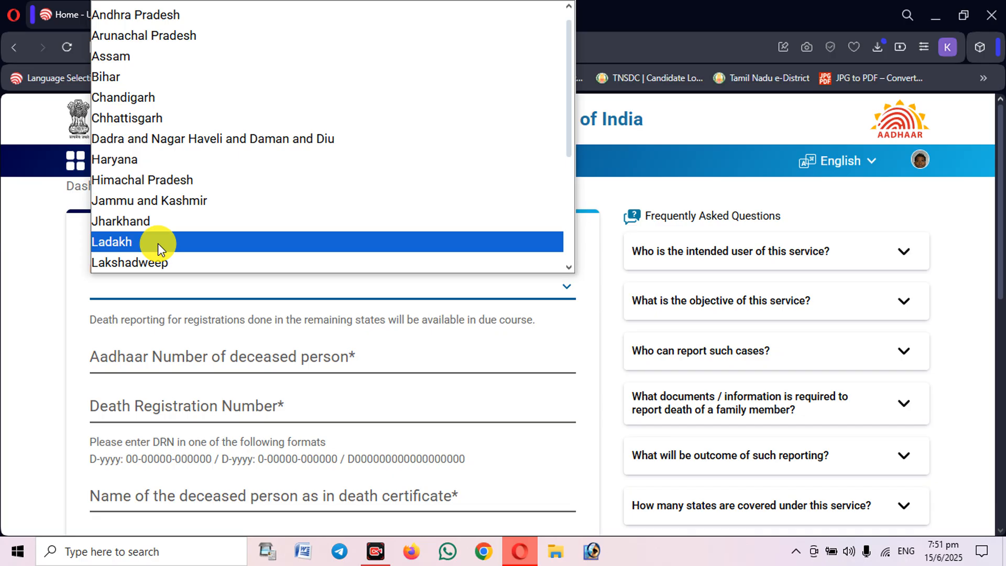
scroll(184, 155, "down", 3)
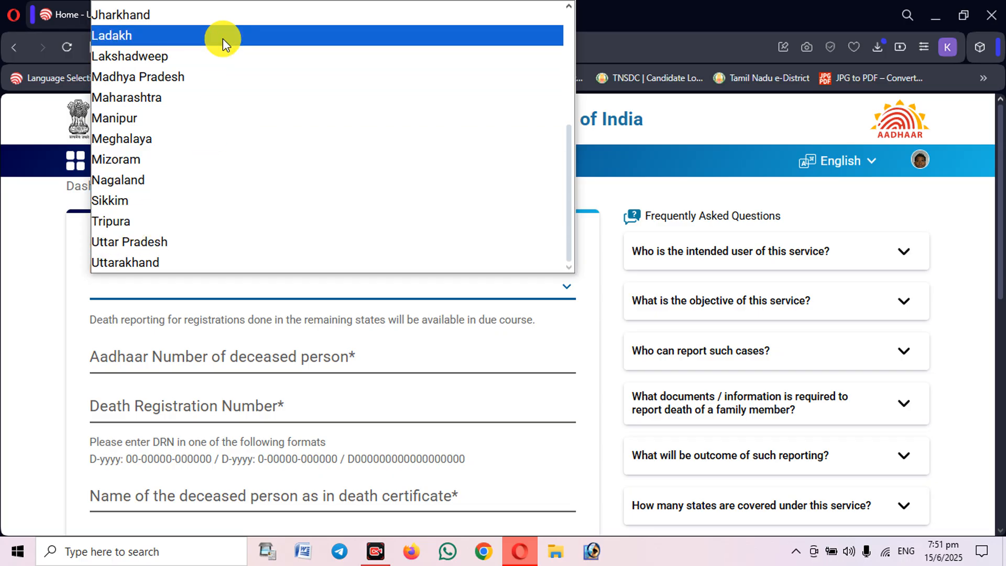
left_click(492, 325)
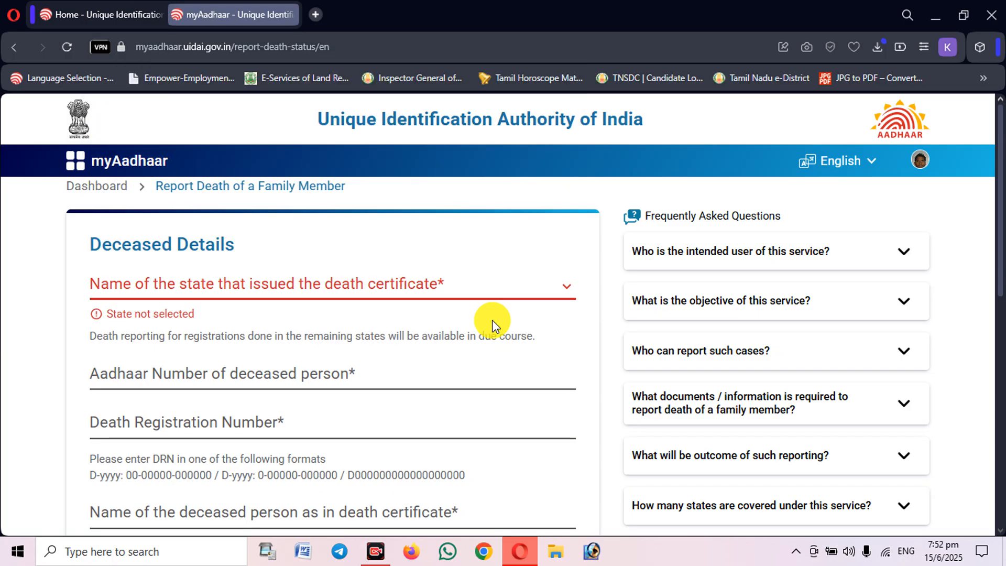
Step: Select Tripura as the state that issued the death certificate
left_click(348, 292)
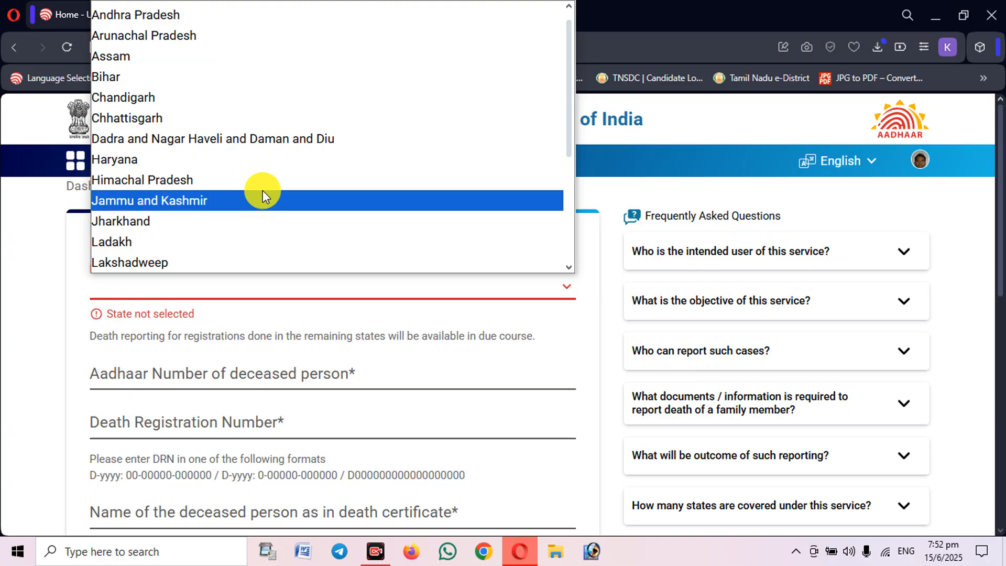
key("t")
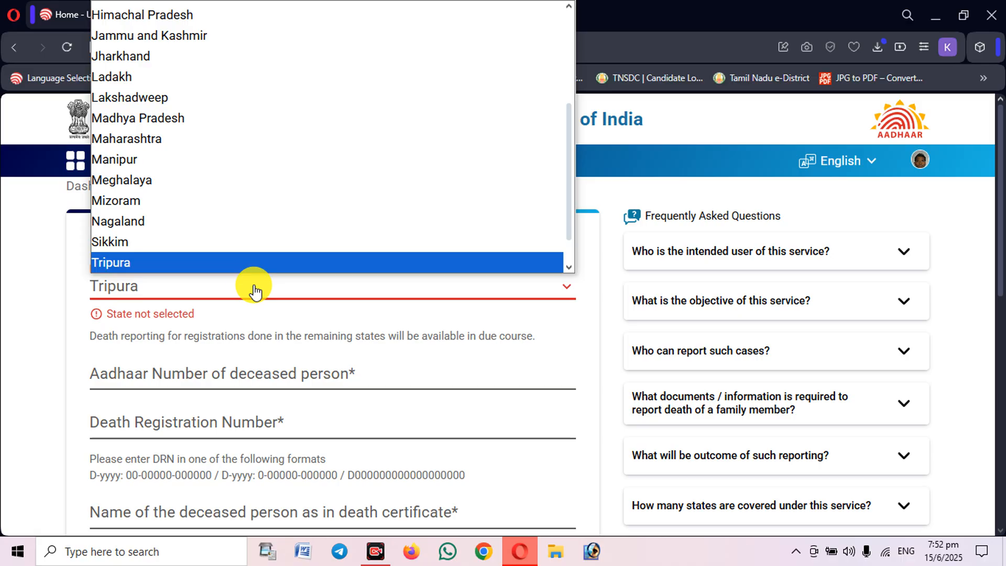
left_click(257, 329)
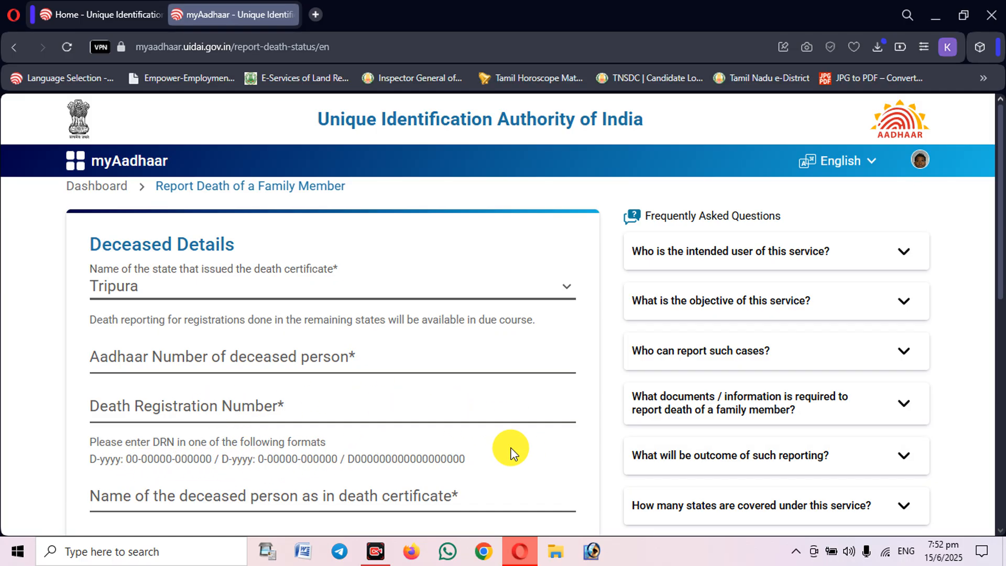
Step: Review the death report form's required fields, from the deceased person's details to the certificate upload, informant's relationship and declaration
scroll(512, 449, "down", 3)
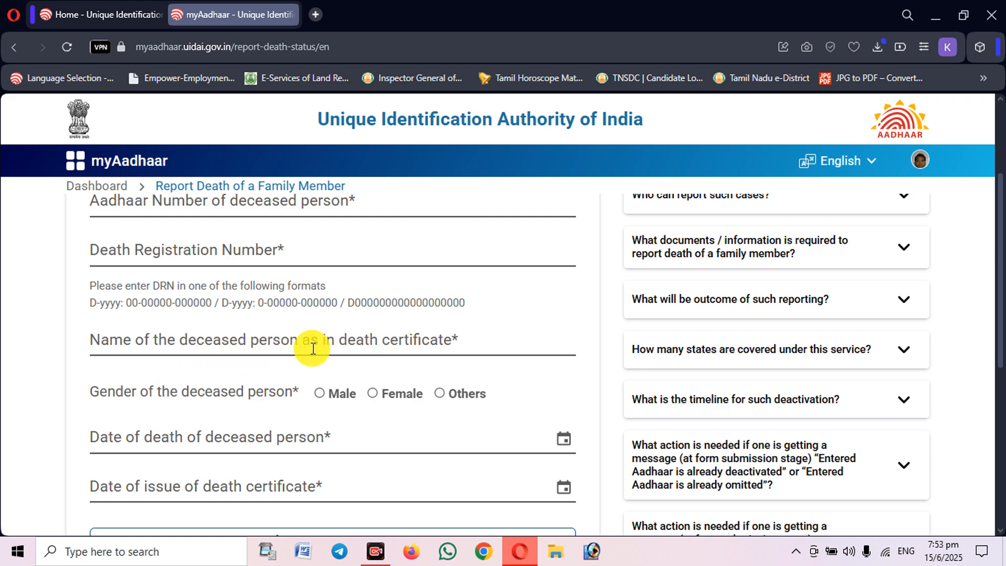
left_click(191, 343)
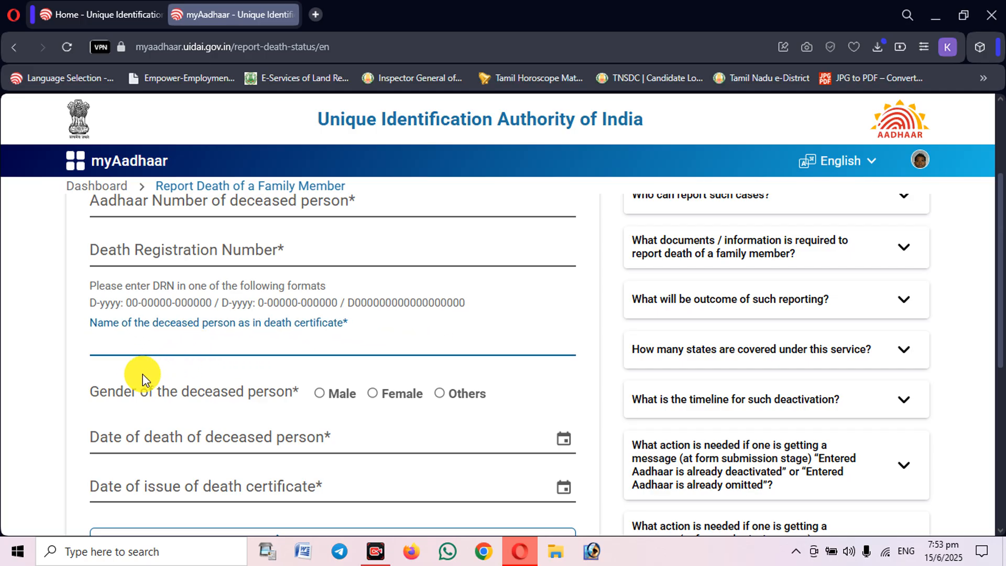
left_click(178, 253)
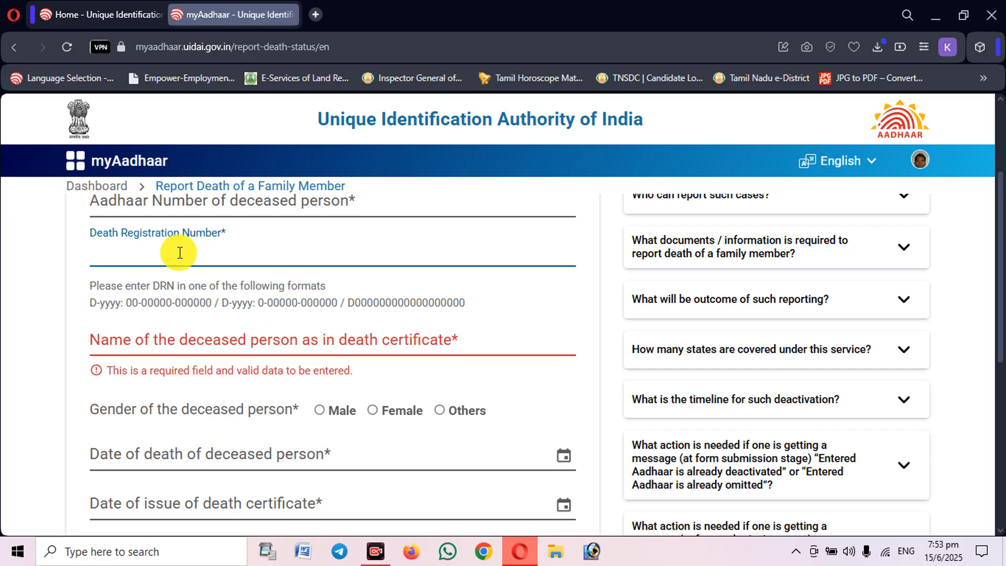
left_click(83, 361)
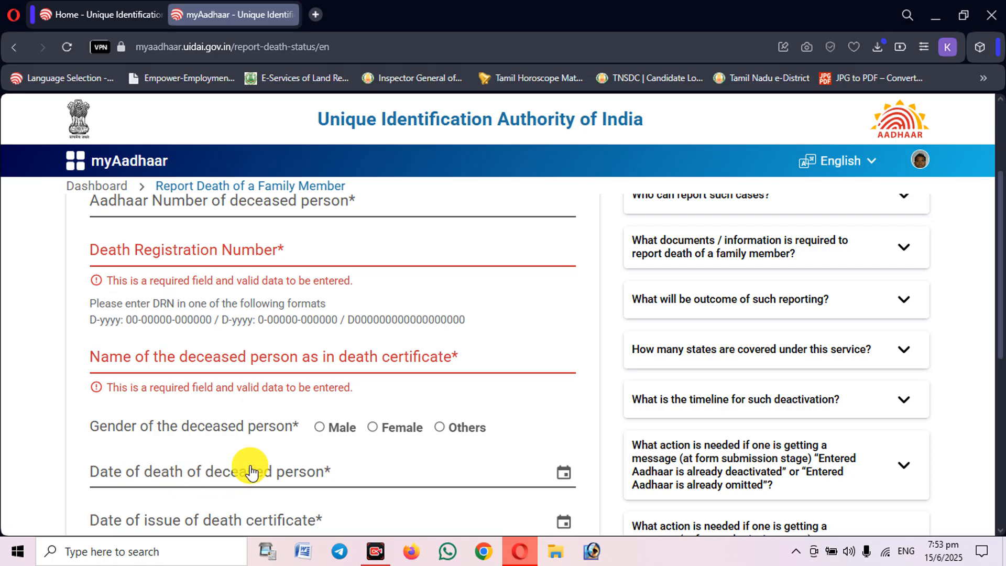
scroll(250, 471, "down", 3)
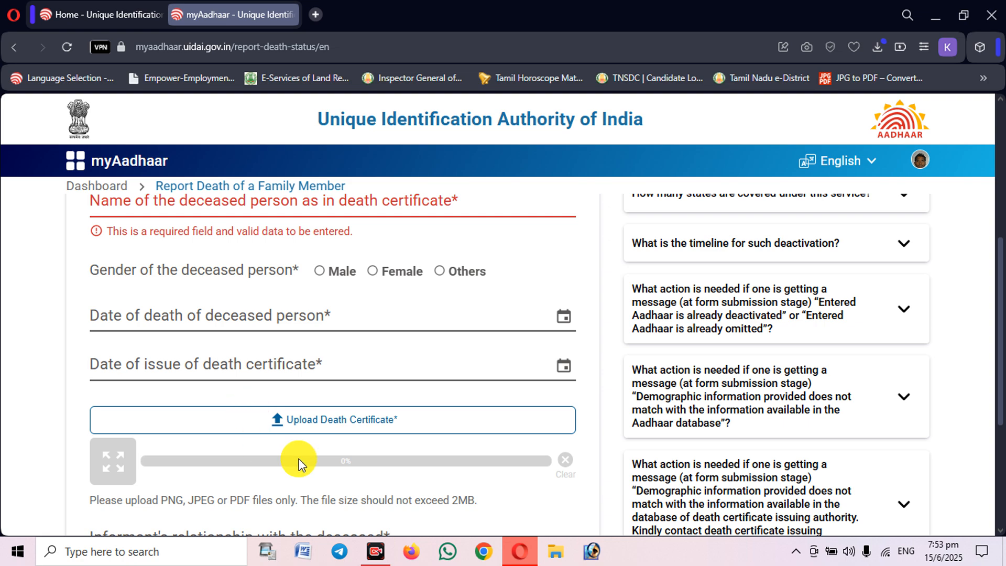
scroll(296, 460, "down", 3)
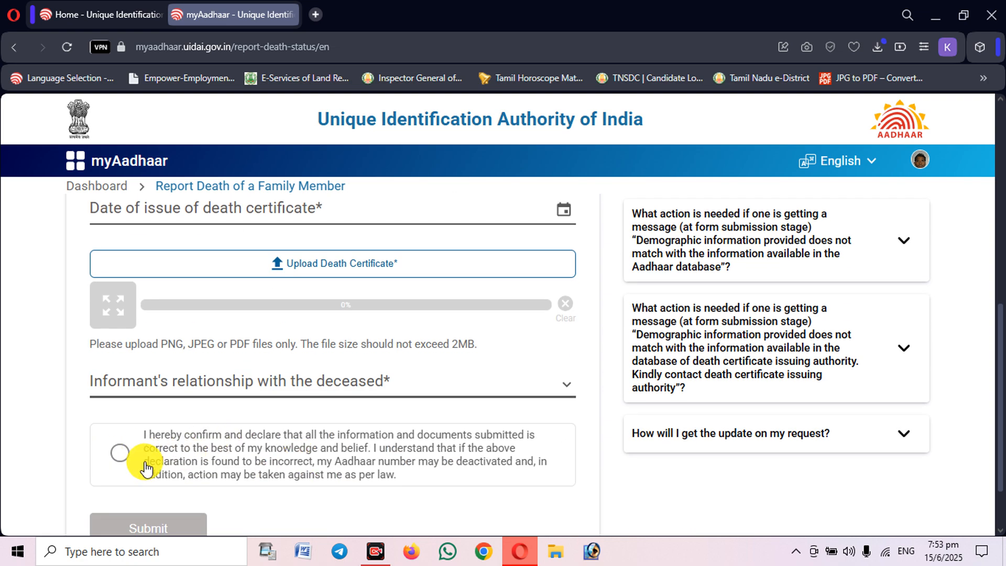
scroll(177, 466, "down", 1)
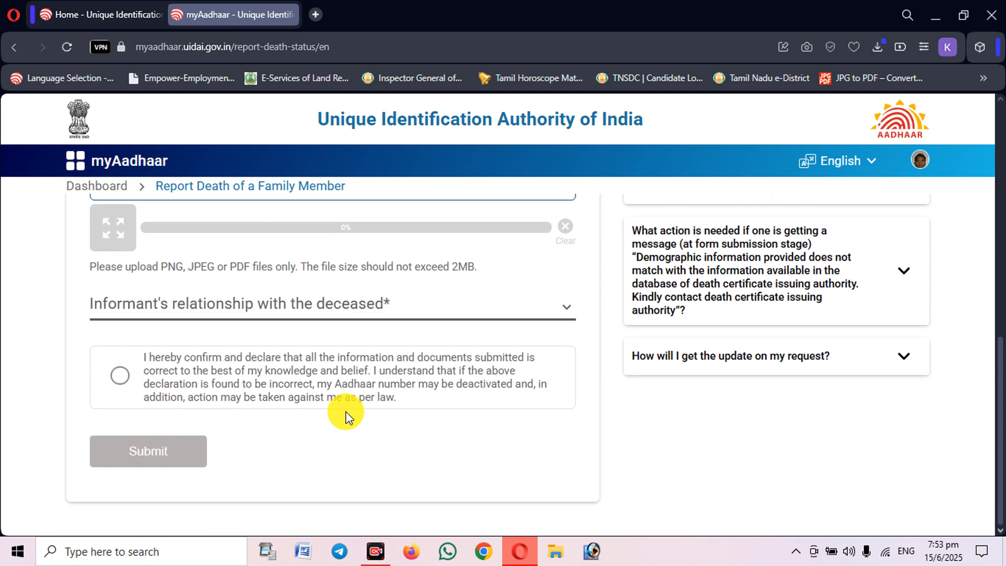
scroll(348, 411, "up", 6)
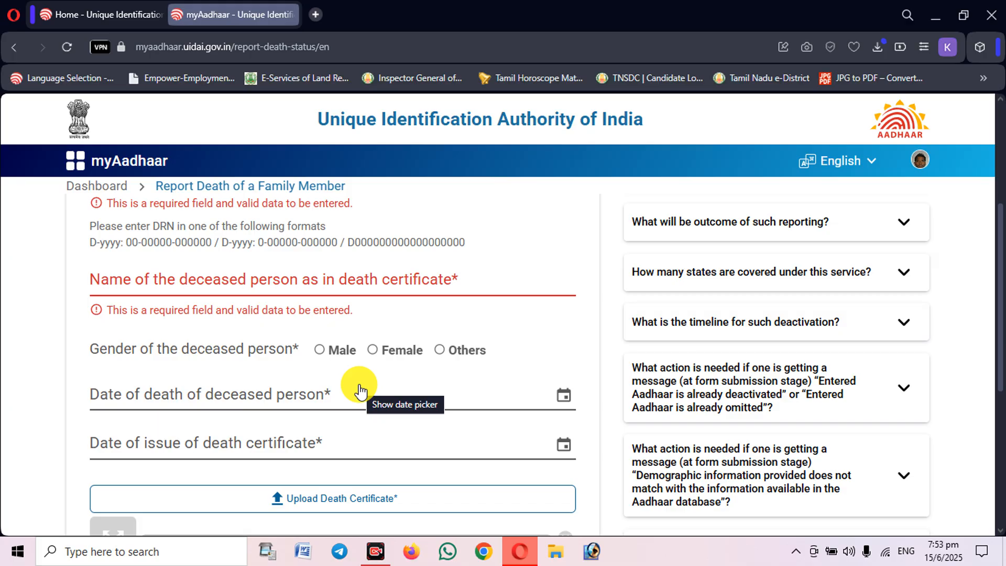
scroll(359, 386, "up", 3)
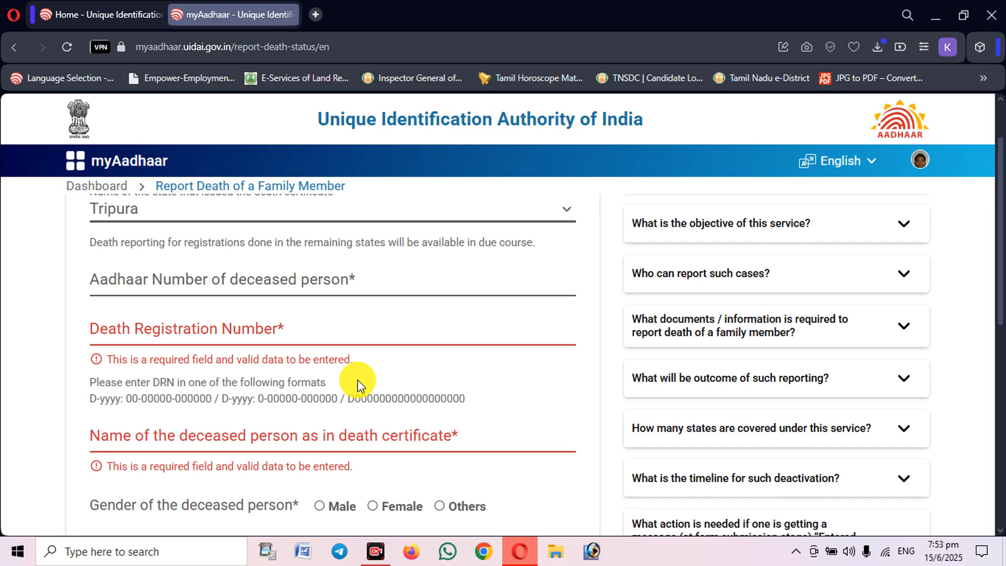
scroll(357, 379, "up", 2)
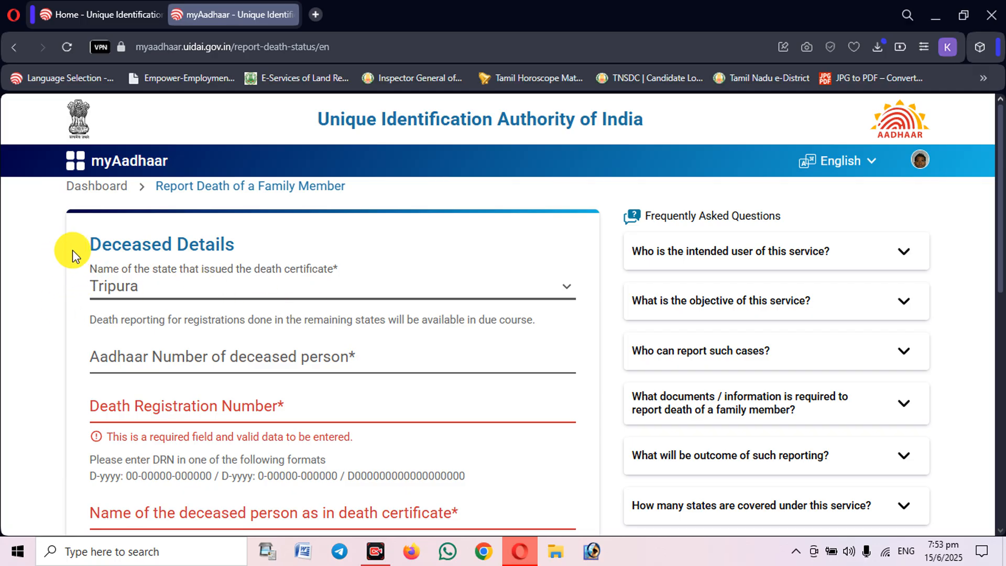
Step: Return to the myAadhaar dashboard and look through its services and the status of recent requests
left_click(102, 187)
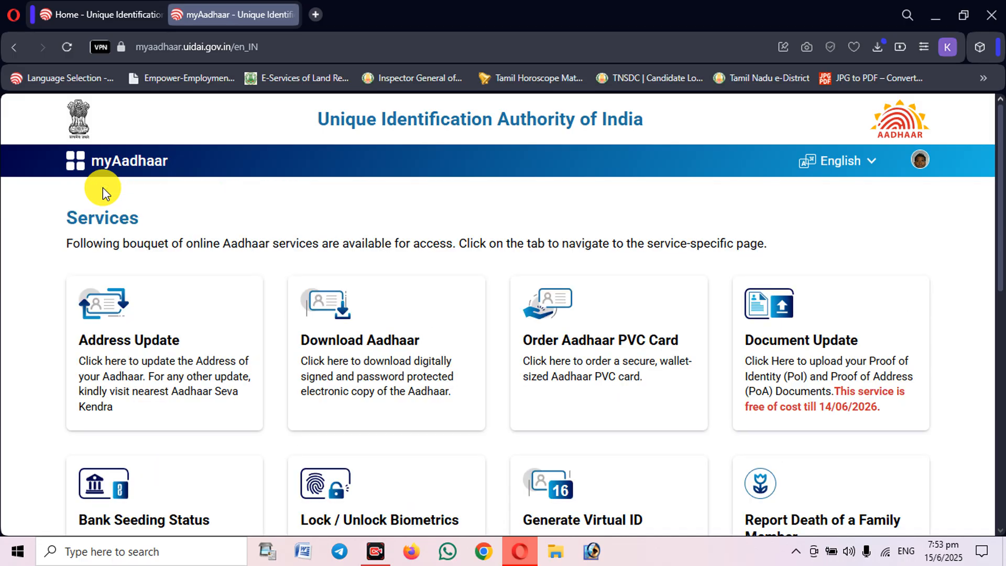
scroll(561, 387, "down", 6)
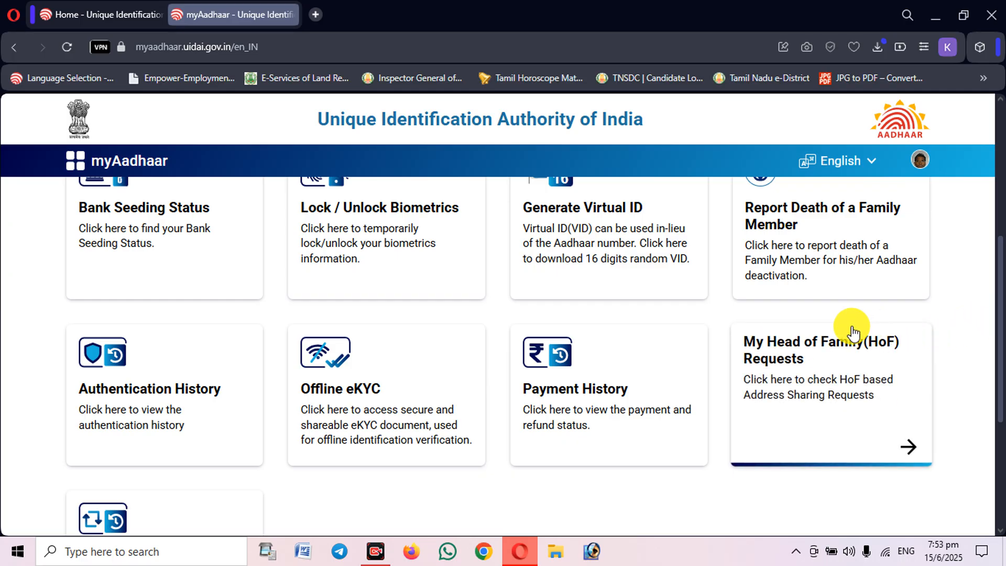
scroll(852, 330, "down", 3)
scroll(816, 352, "down", 2)
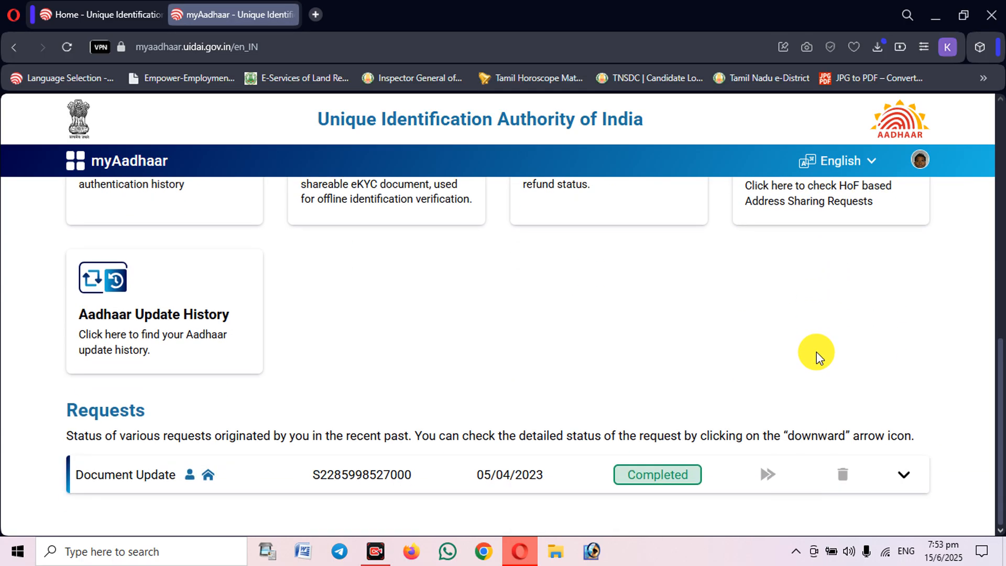
scroll(816, 352, "up", 3)
scroll(817, 359, "up", 6)
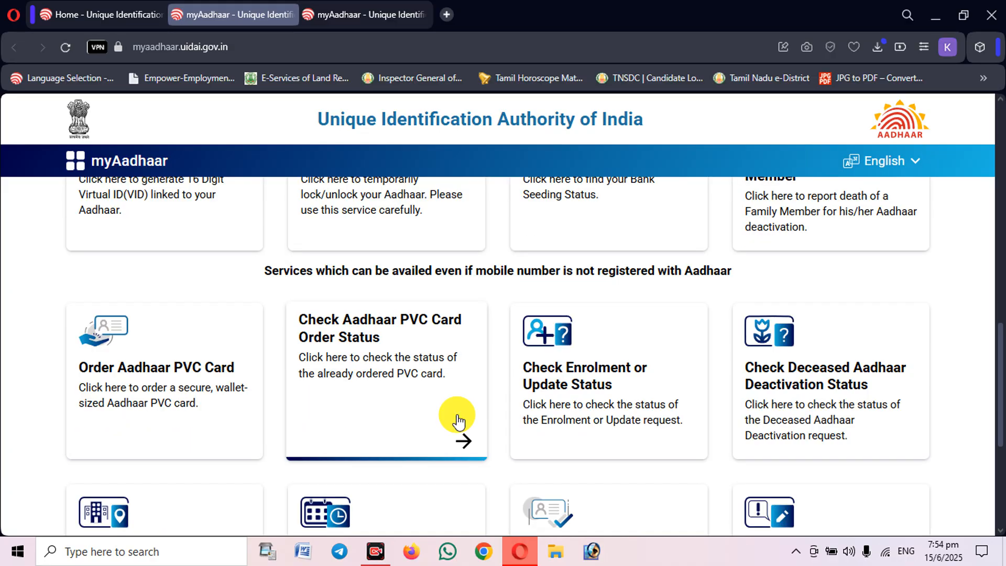
Step: Open the Check Deceased Aadhaar Deactivation Status service to view its request form
scroll(744, 419, "up", 3)
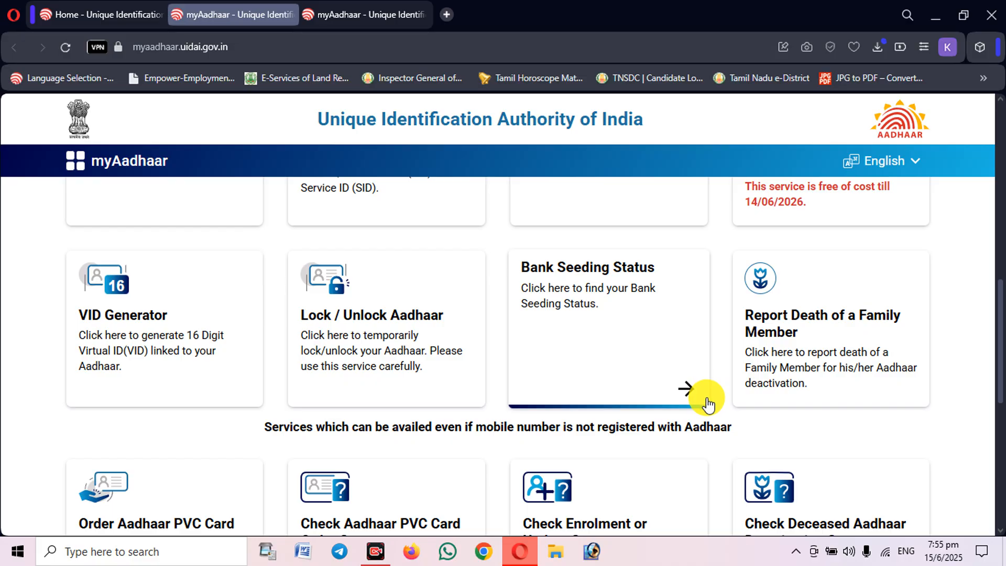
scroll(734, 393, "down", 3)
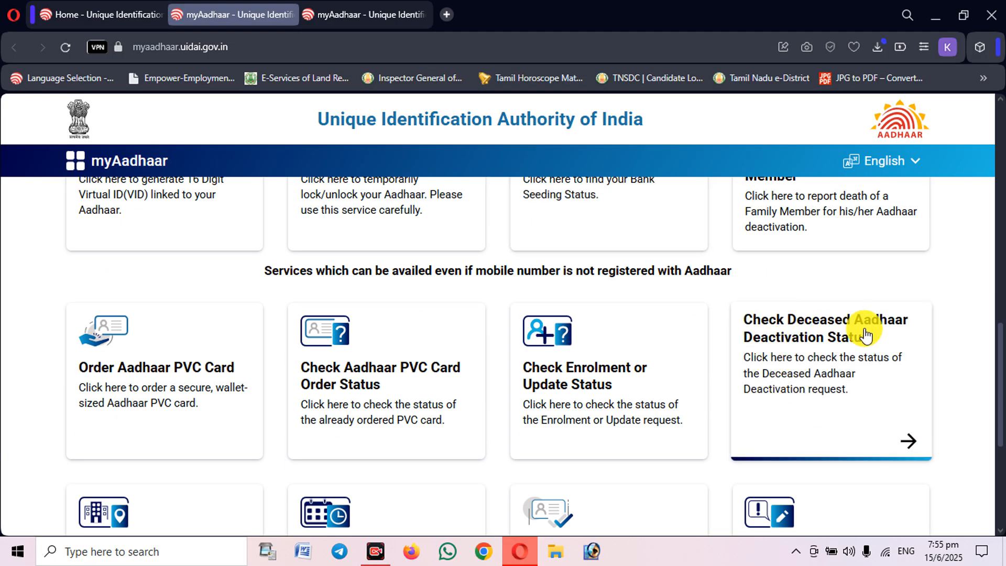
left_click(803, 338)
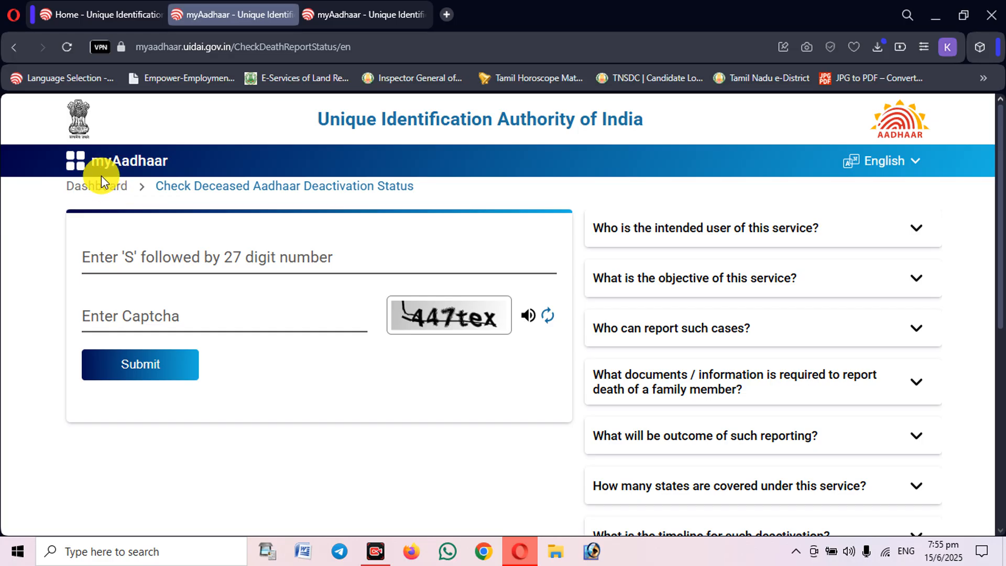
Step: Go back to the myAadhaar home page and review the services offered with and without a registered mobile number
left_click(102, 188)
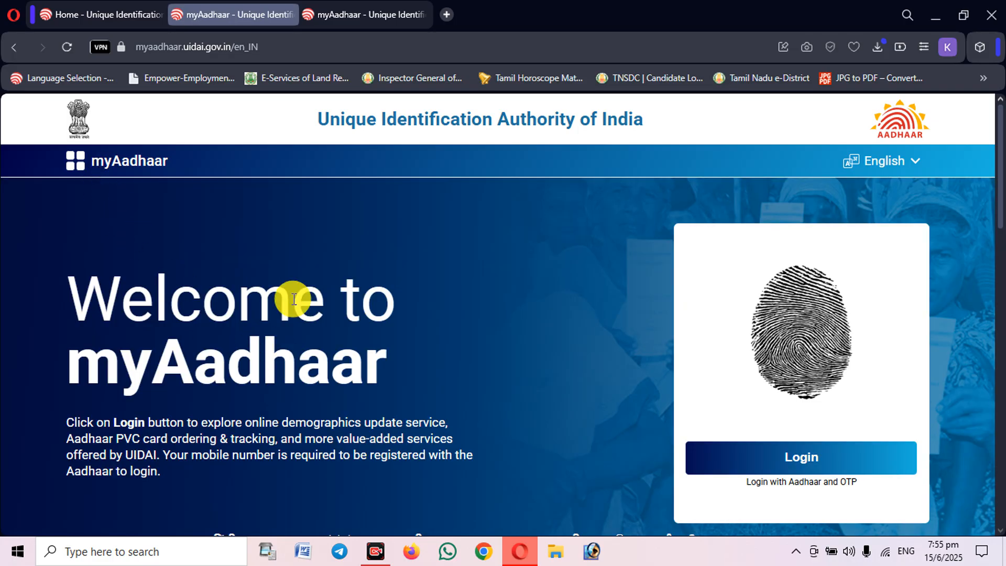
scroll(421, 362, "down", 9)
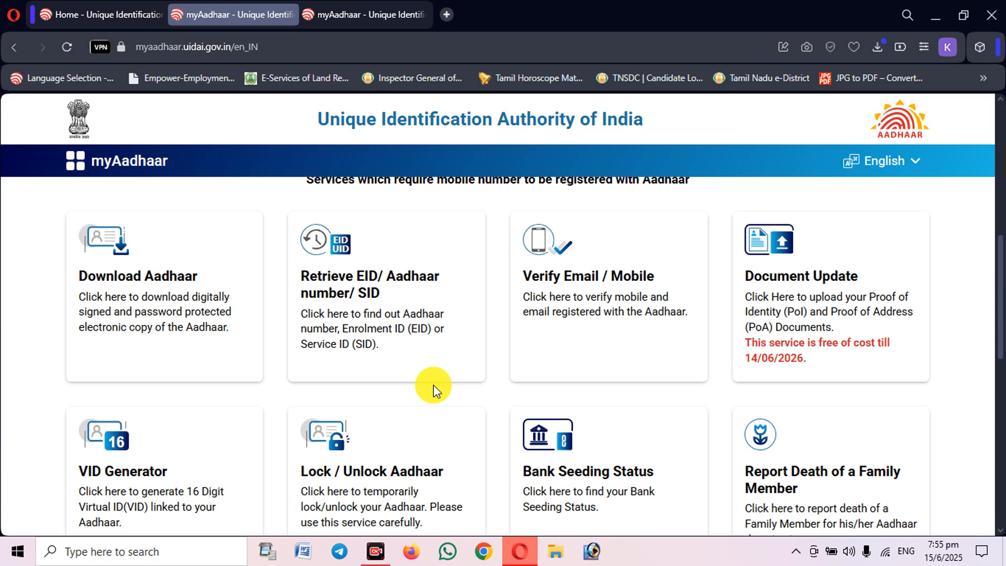
scroll(434, 388, "down", 3)
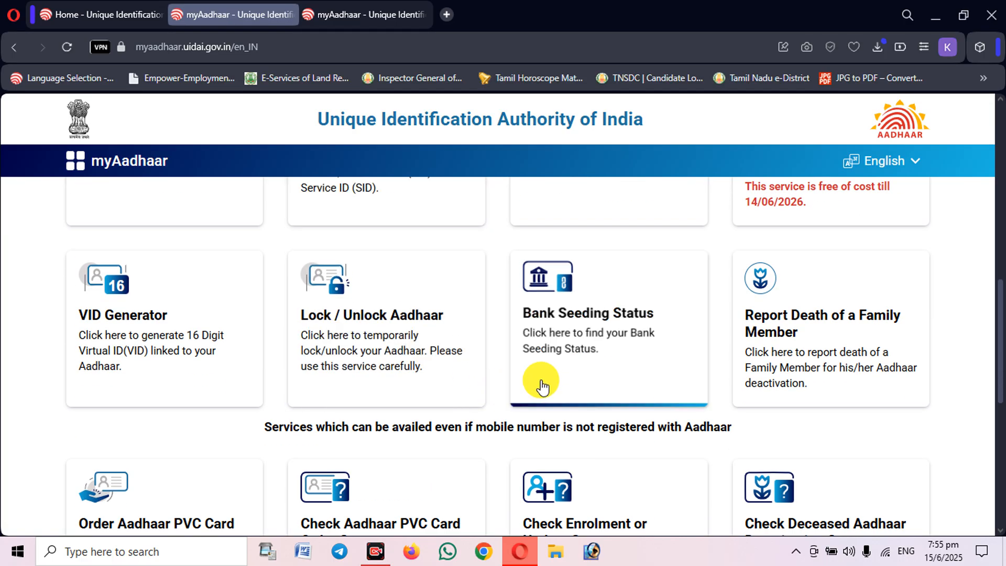
scroll(626, 413, "down", 3)
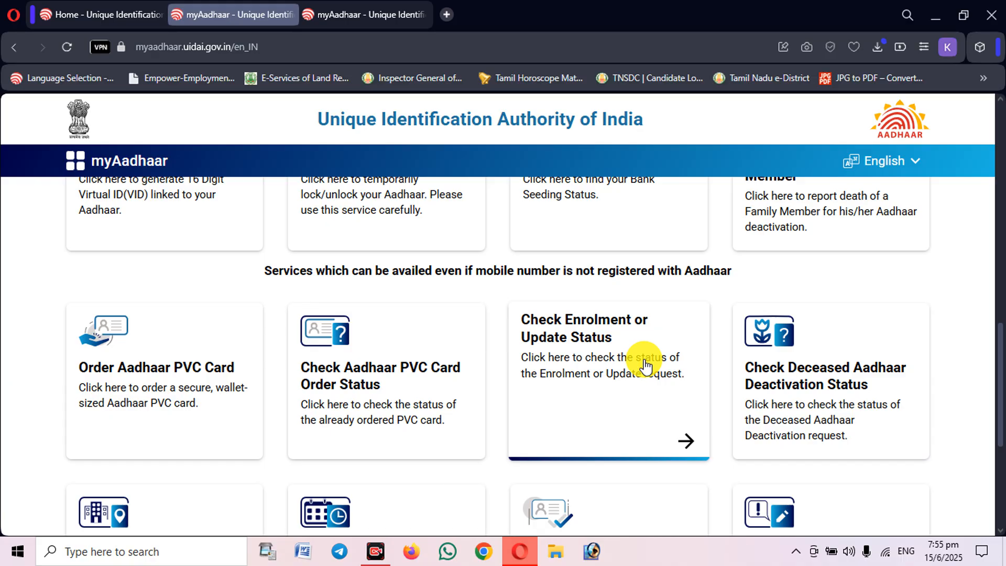
scroll(644, 354, "down", 3)
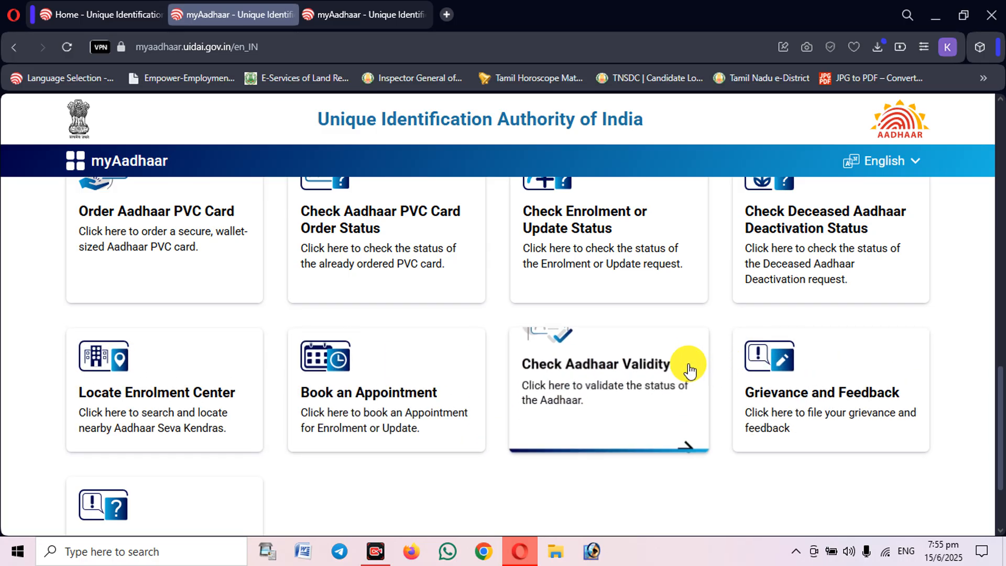
scroll(681, 366, "down", 2)
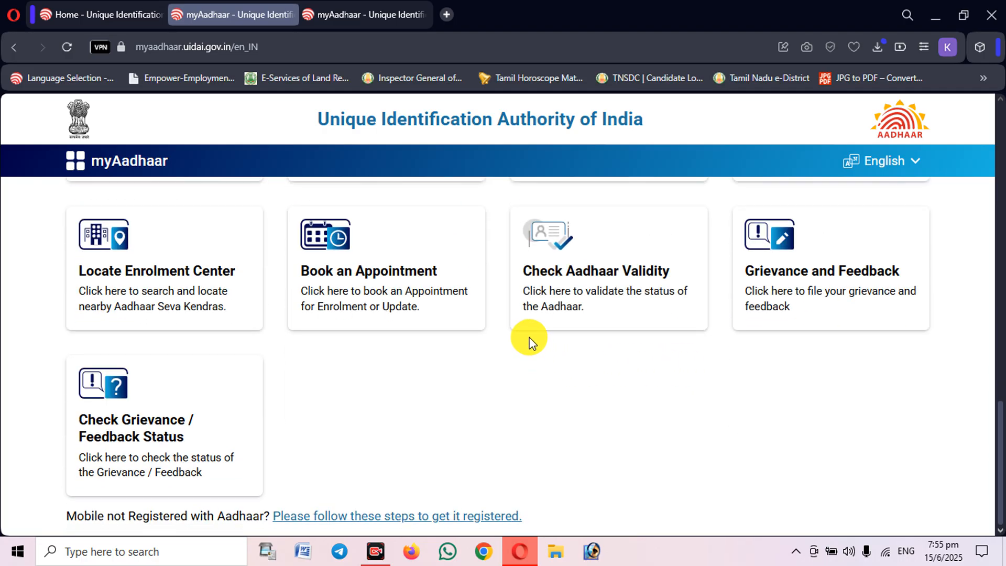
scroll(530, 350, "up", 5)
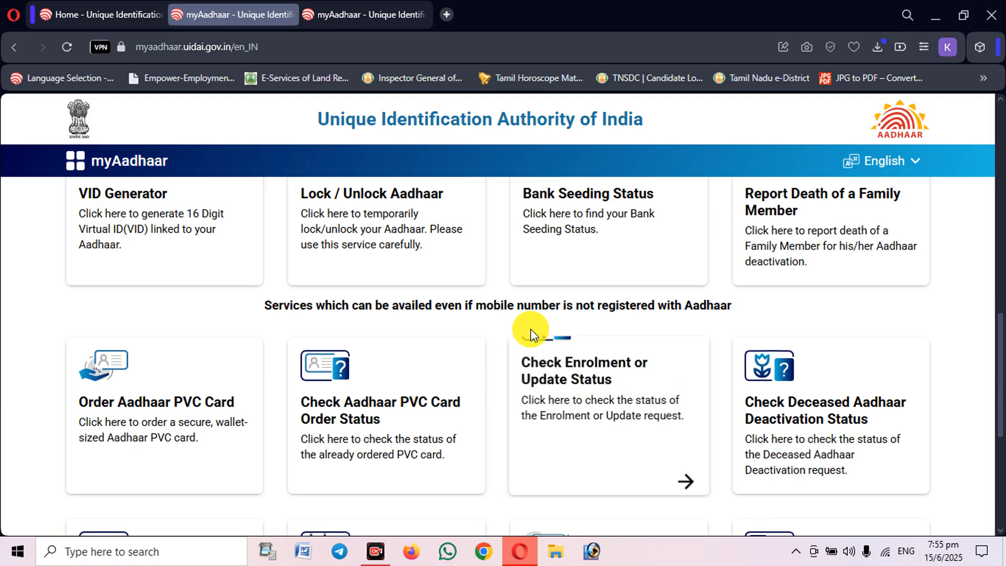